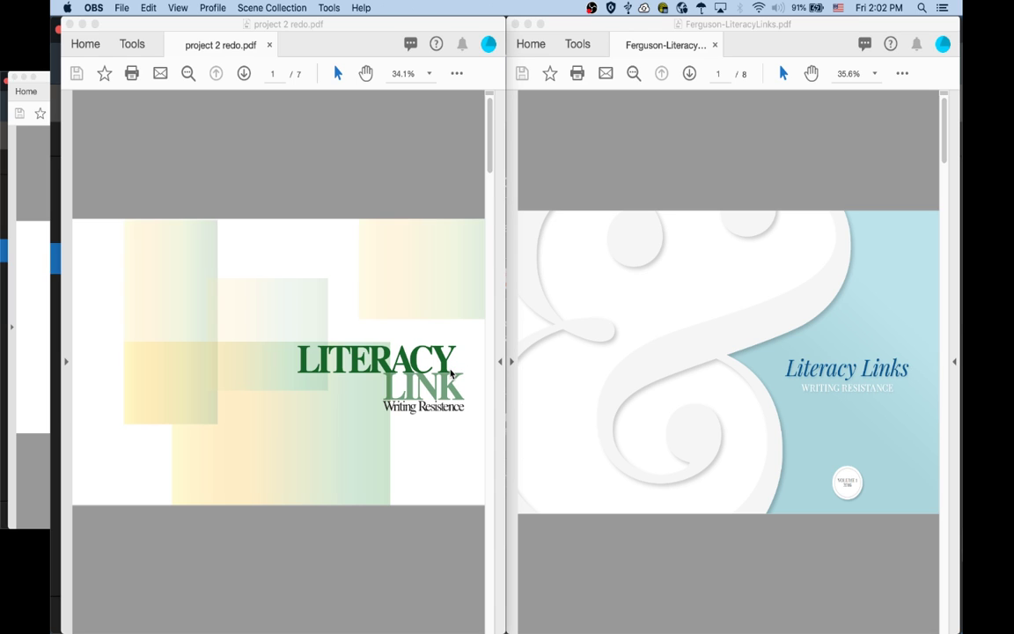
Activate the left 'project 2 redo' window and move on toward its Table of Contents
left_click(438, 342)
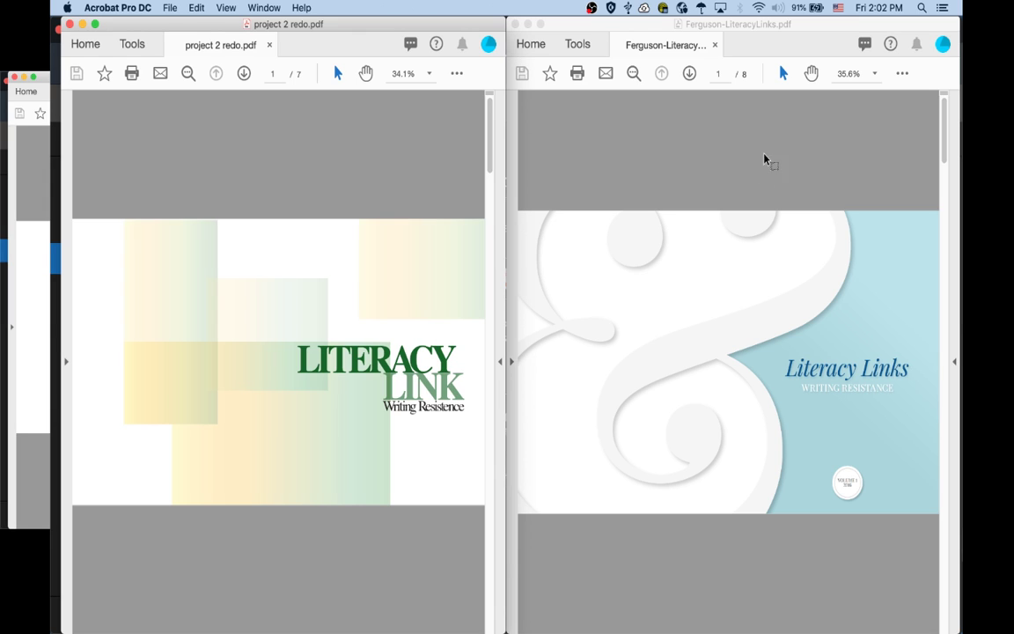
key("End")
left_click(244, 74)
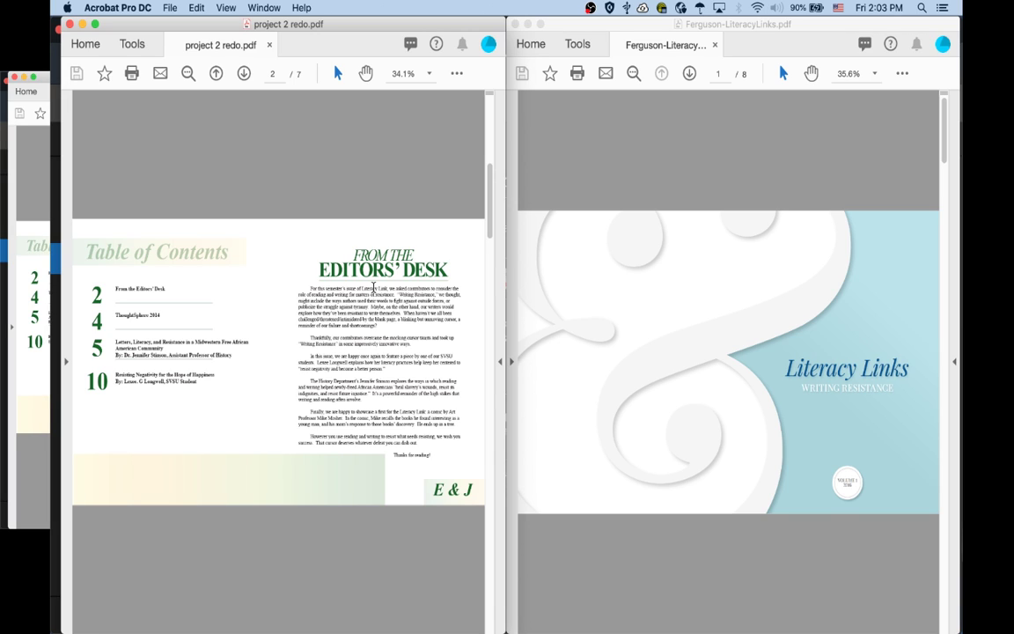
scroll(373, 291, "up", 2)
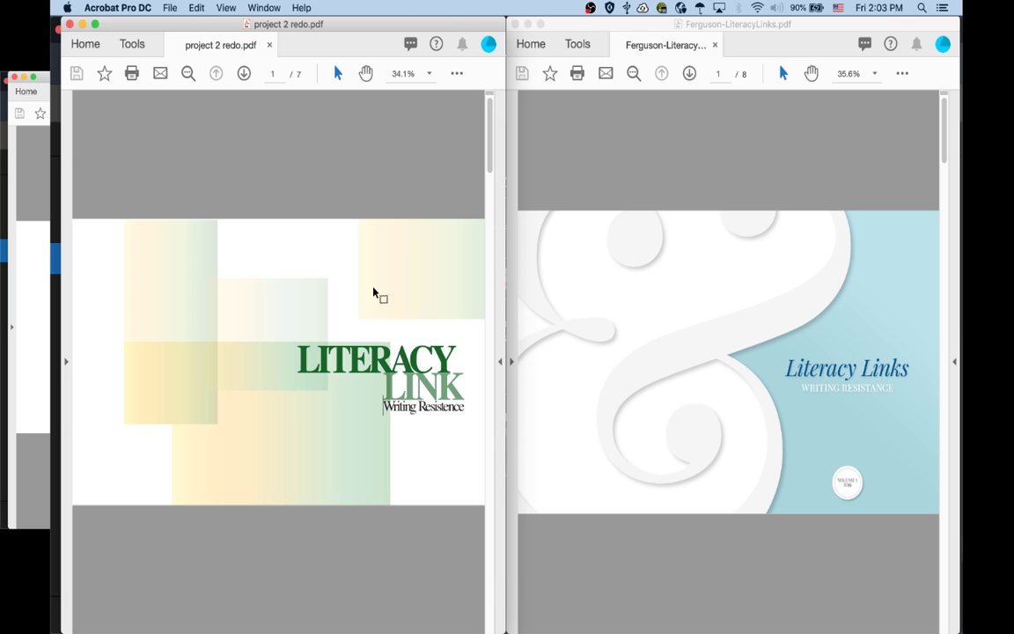
left_click(244, 74)
Advance the student magazine to page 3, the ThoughtSphere article
left_click(244, 74)
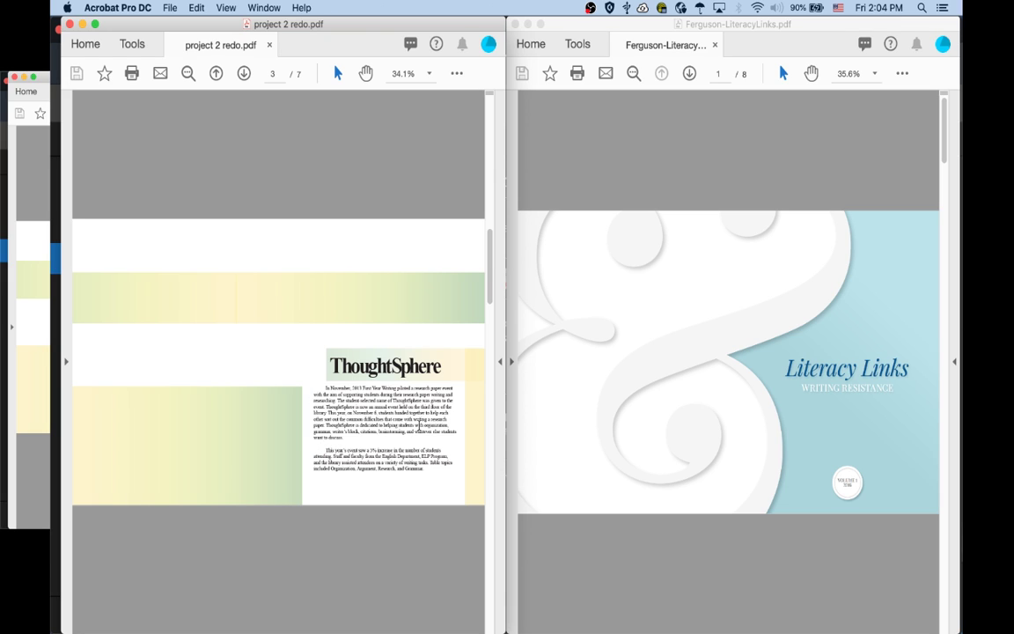
Flip between the article's pages 4 and 5, ending on the opening page 4
left_click(244, 73)
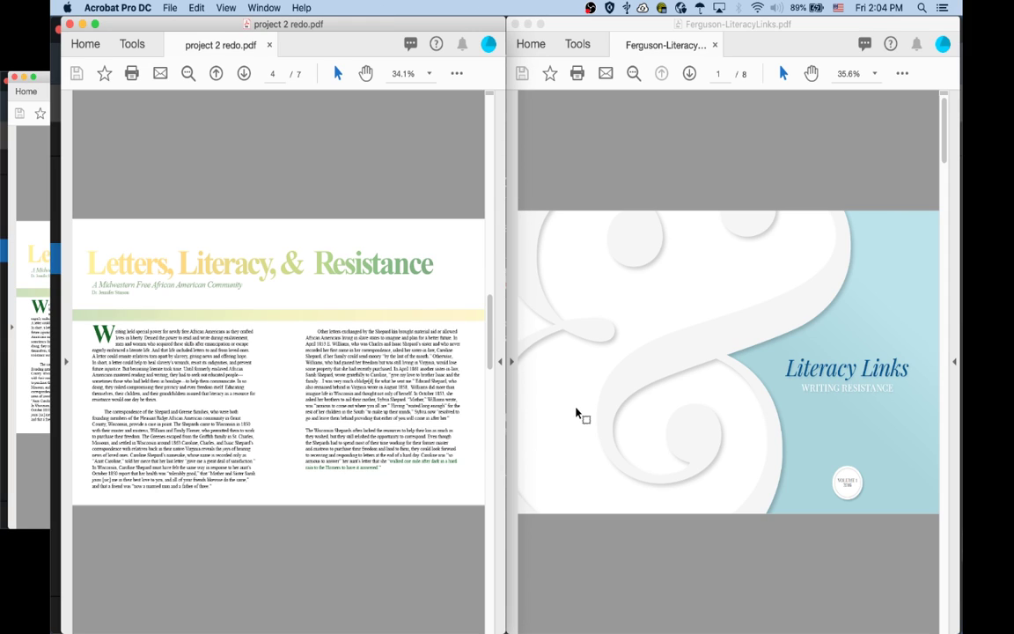
left_click(244, 75)
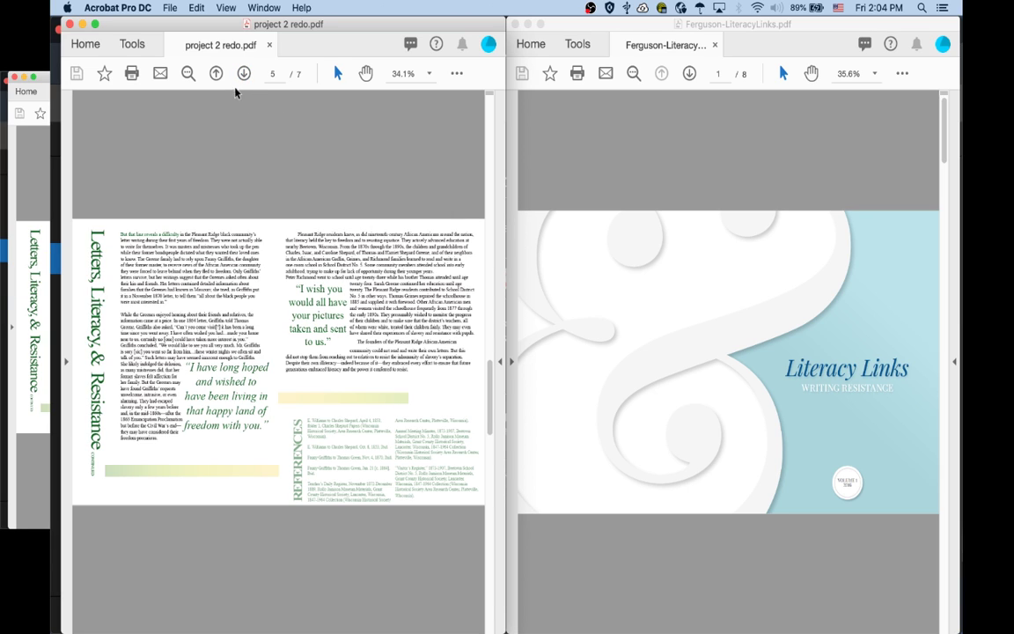
left_click(217, 74)
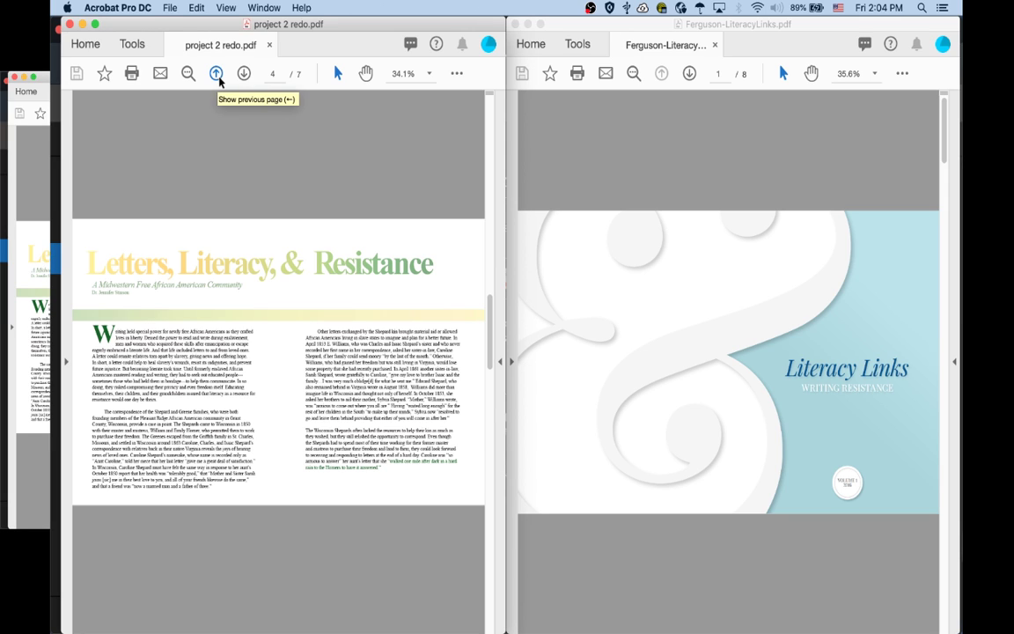
left_click(244, 73)
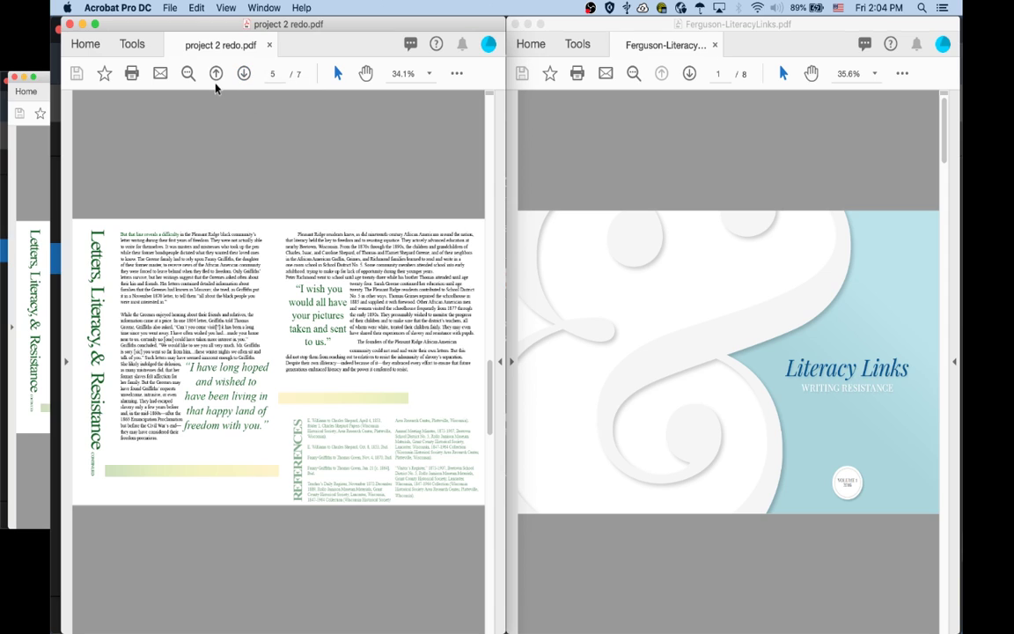
left_click(215, 75)
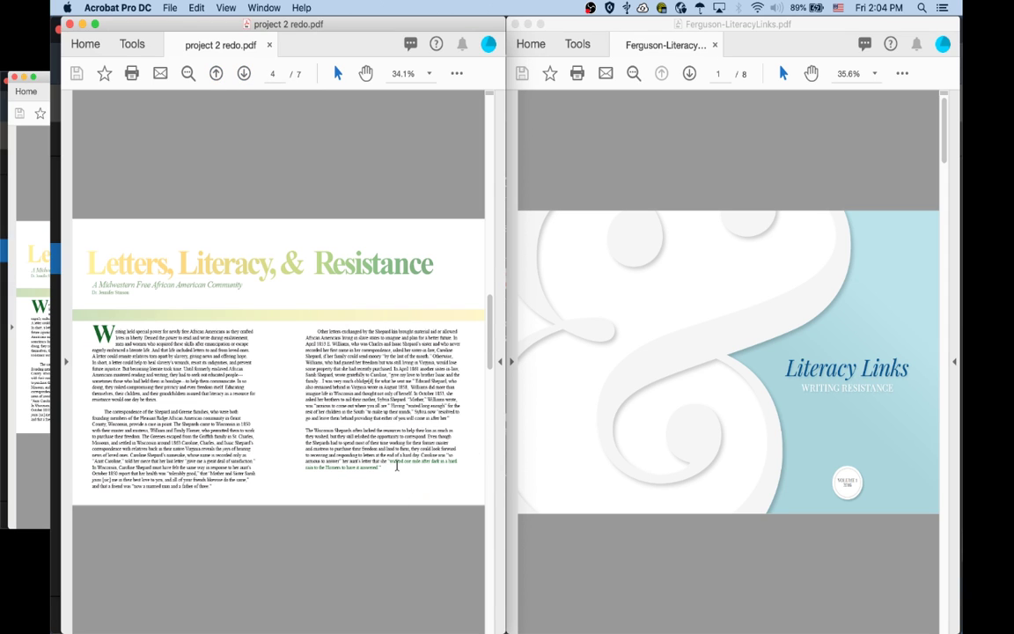
Advance to page 5, the continuation spread with green pull quotes and references
left_click(243, 75)
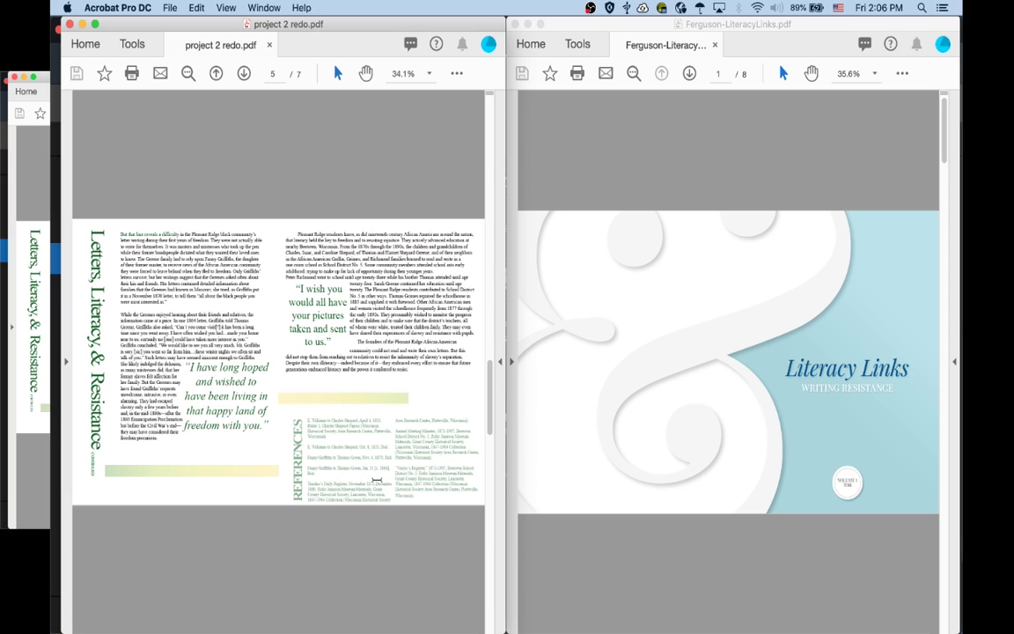
Advance to page 6, the 'Resisting Negativity: For the Hope of Happiness' essay
left_click(245, 74)
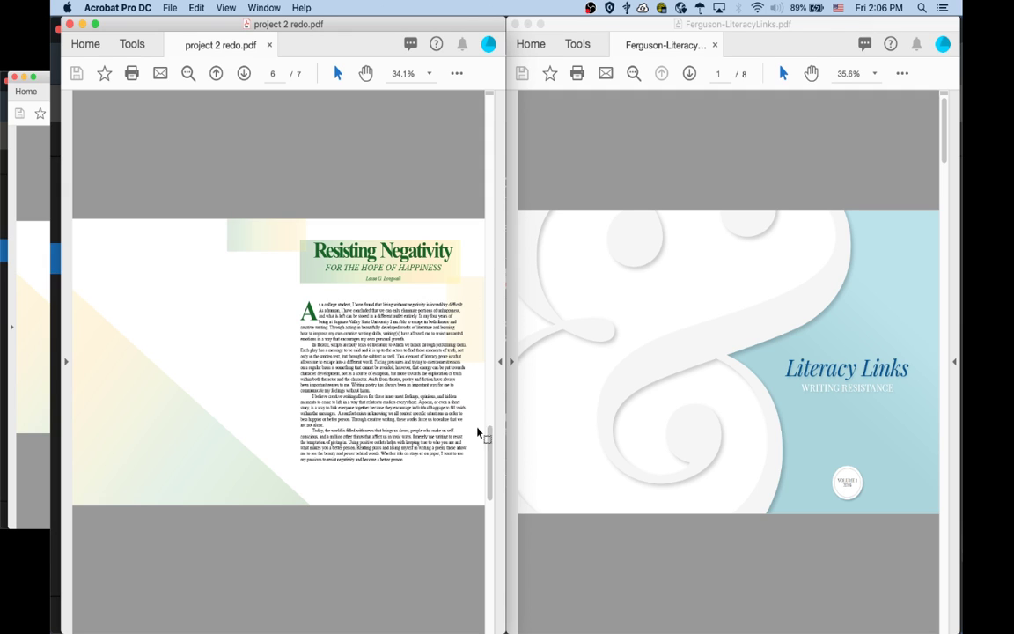
Go to page 7, briefly revisit page 6, then settle on the Call for Papers page
left_click(244, 74)
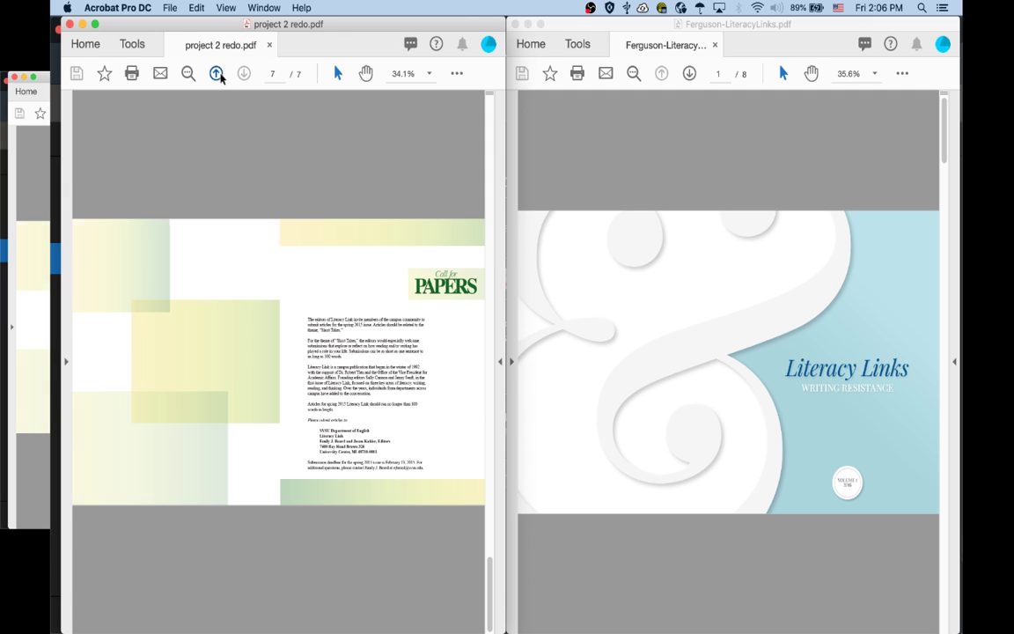
left_click(216, 74)
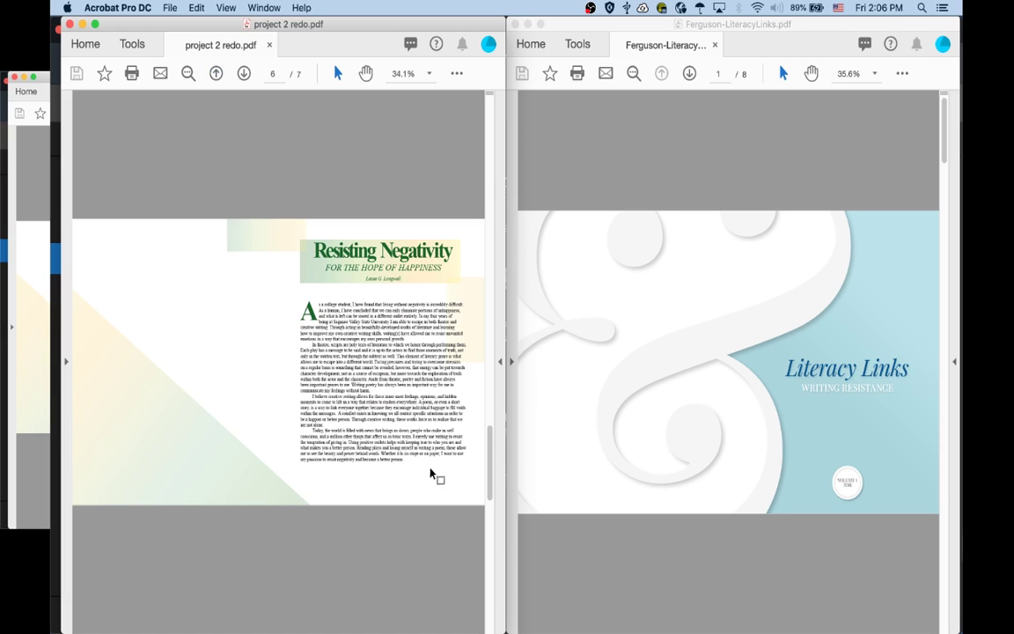
left_click(244, 74)
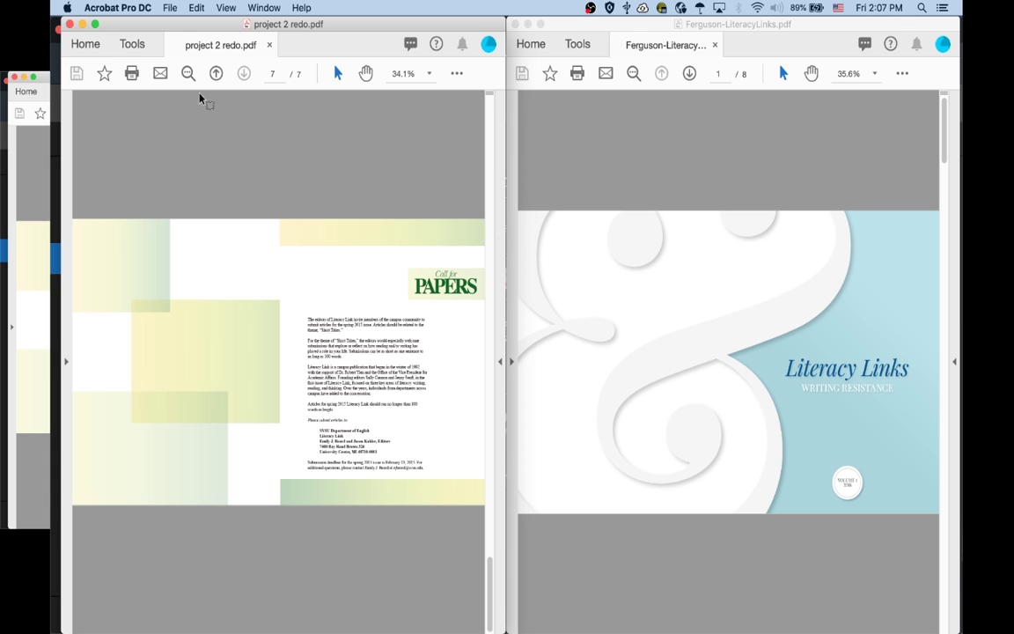
Step back through the article pages to page 3, the ThoughtSphere page
left_click(215, 73)
left_click(215, 73)
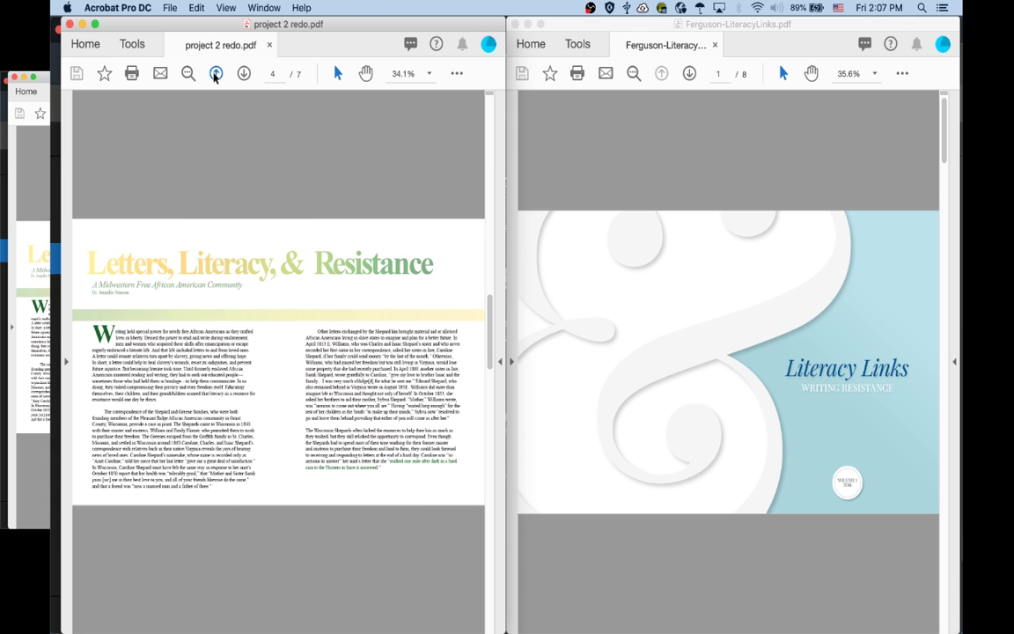
left_click(216, 73)
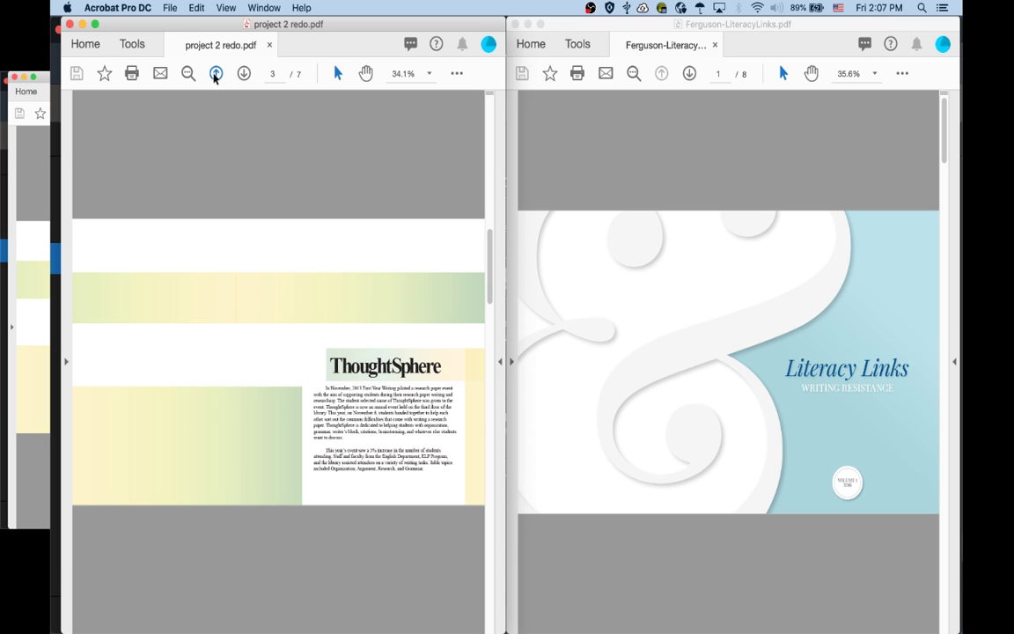
Return to page 7 and select the two-line submission deadline paragraph
left_click(243, 74)
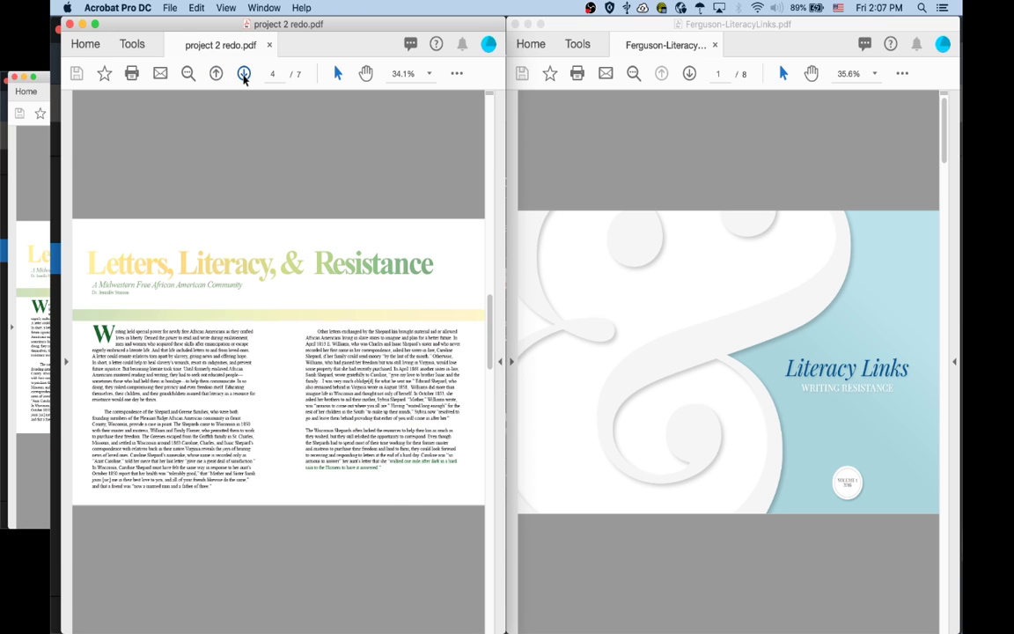
left_click(244, 74)
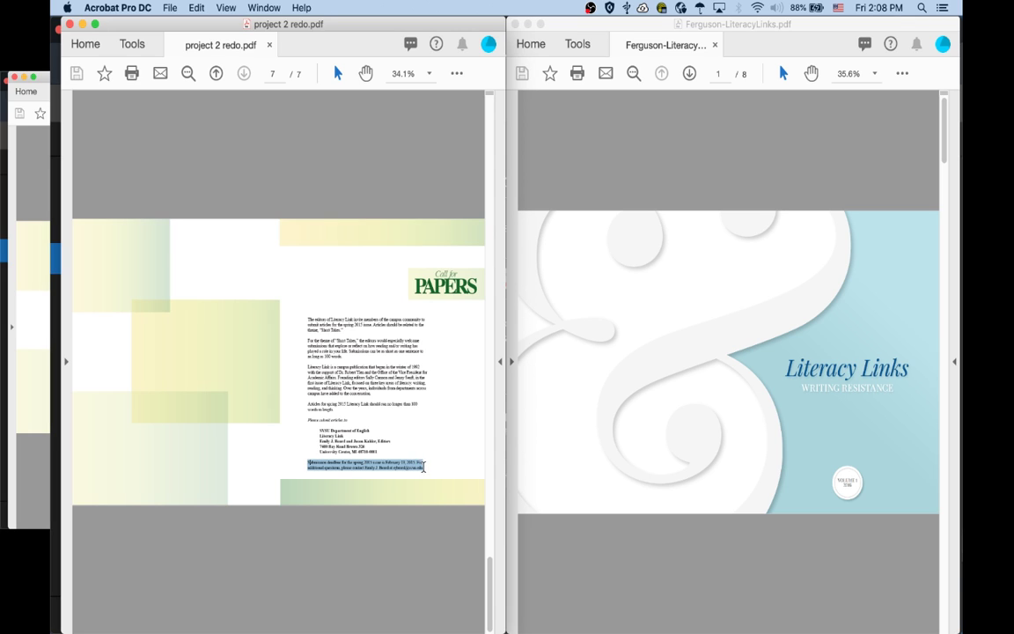
left_click_drag(308, 461, 436, 495)
scroll(401, 381, "up", 3)
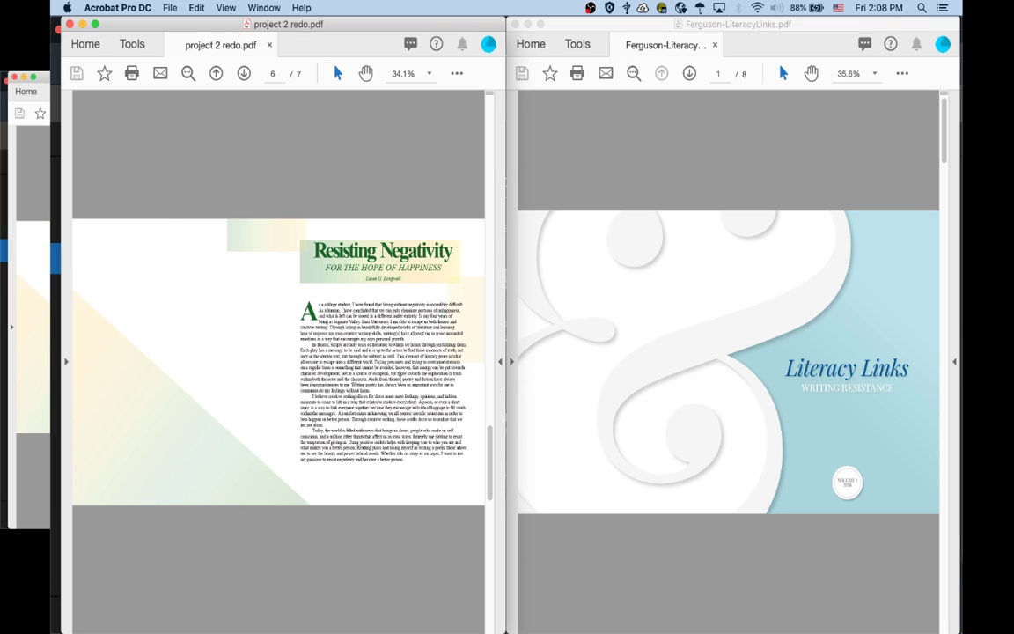
scroll(401, 376, "down", 3)
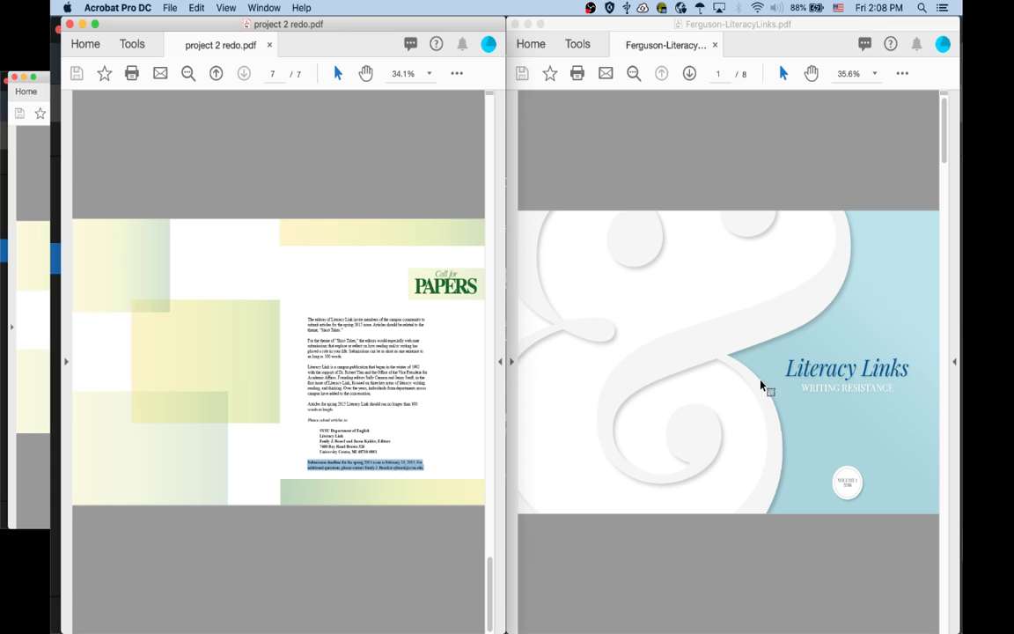
scroll(762, 386, "down", 5)
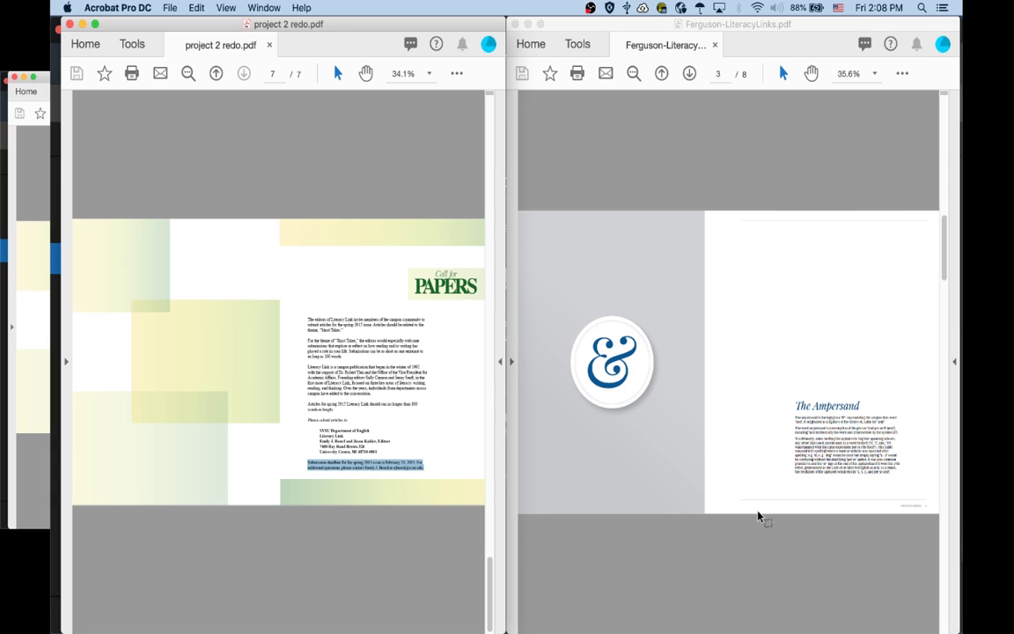
scroll(900, 507, "down", 3)
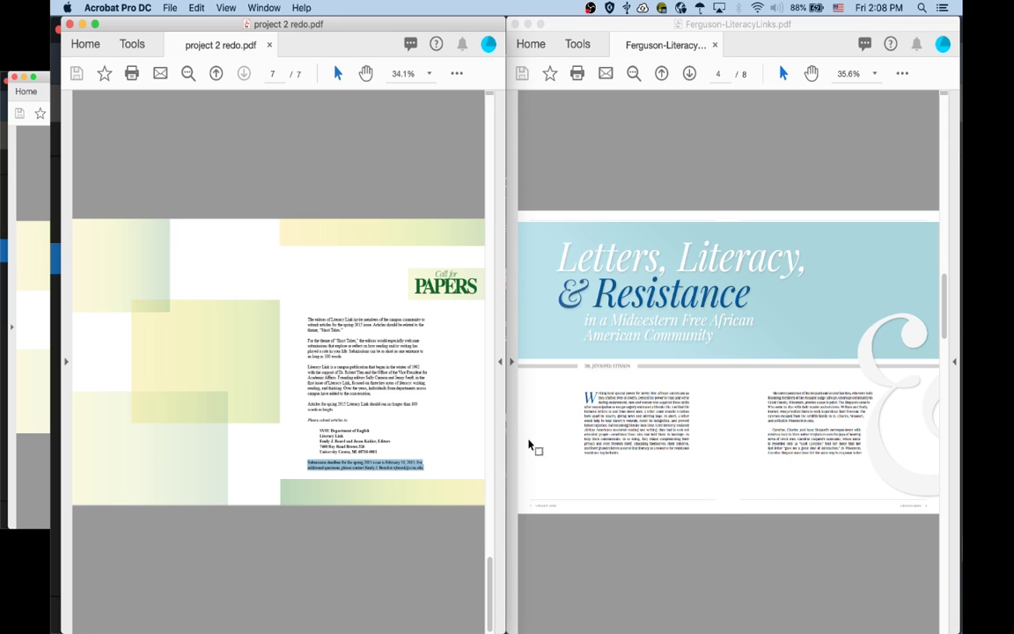
scroll(449, 393, "up", 3)
scroll(449, 394, "up", 3)
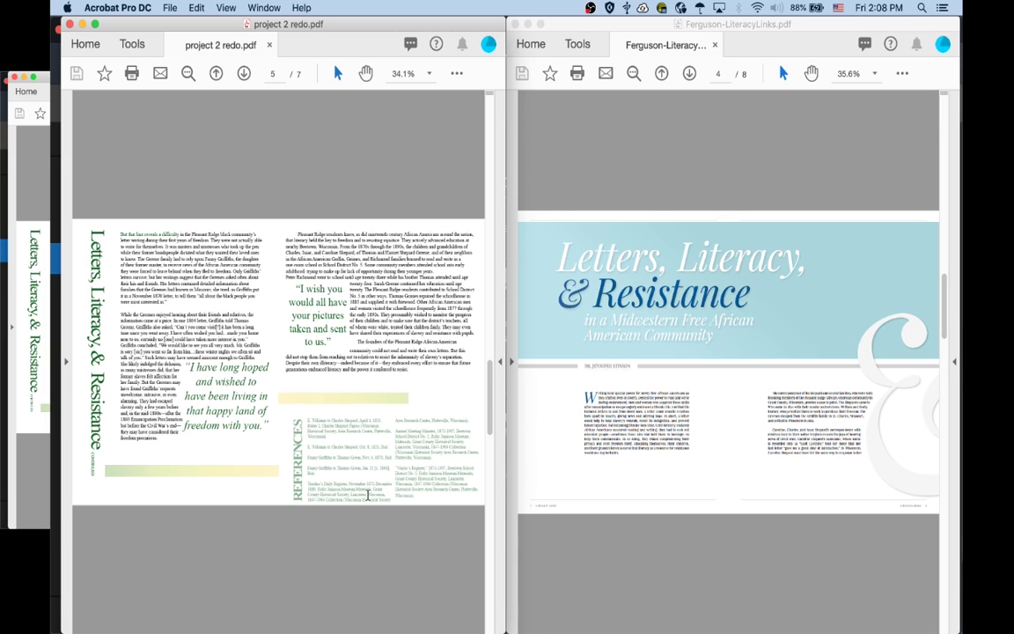
scroll(368, 496, "up", 10)
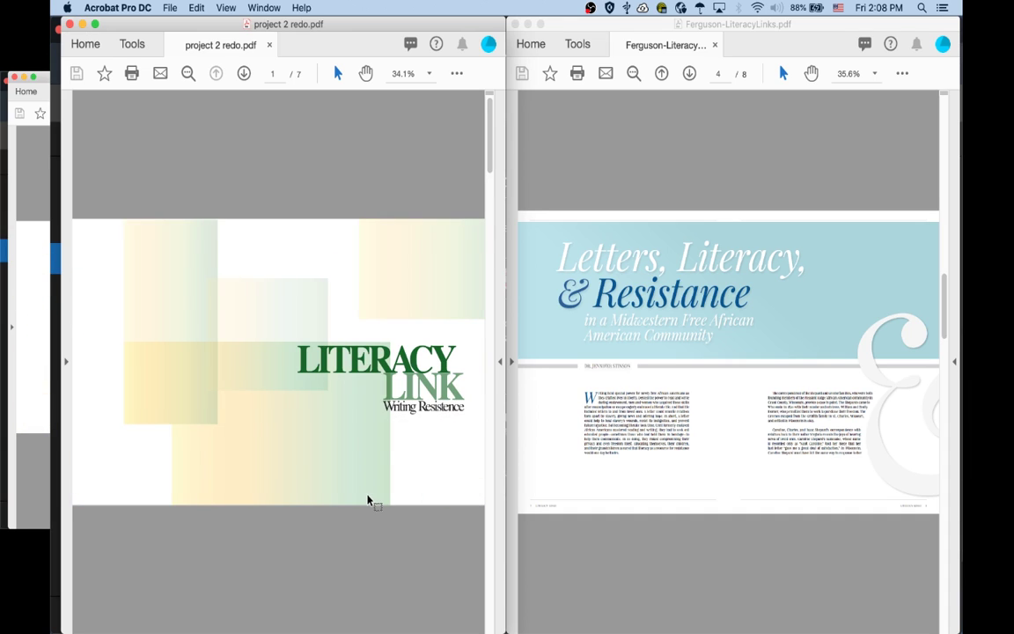